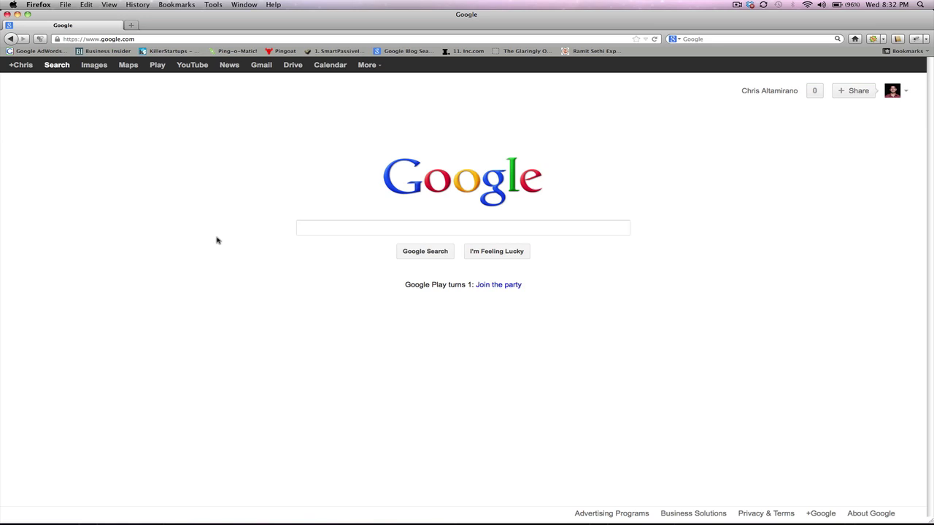
# - In the AdWords Keyword Tool, switch from Broad to [Exact] match and paste 'best credit card for airline miles'
pyautogui.click(43, 52)
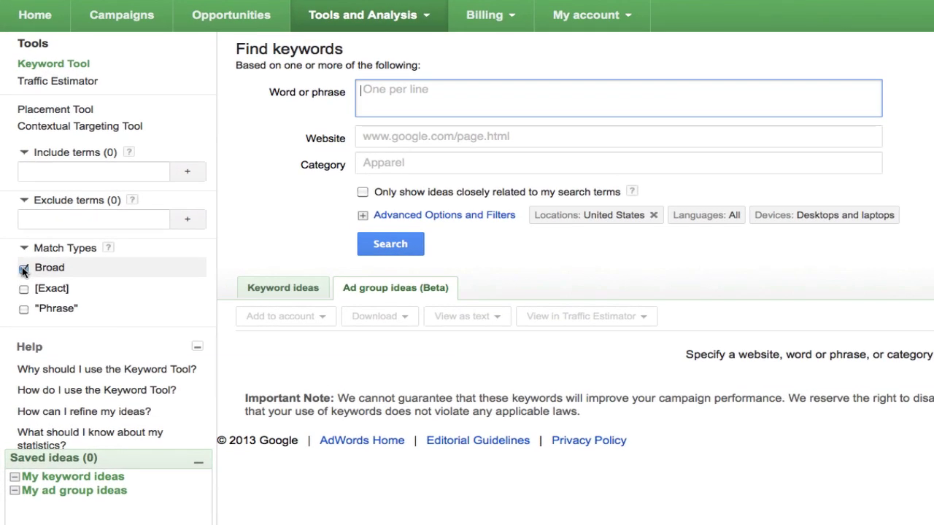
pyautogui.click(15, 255)
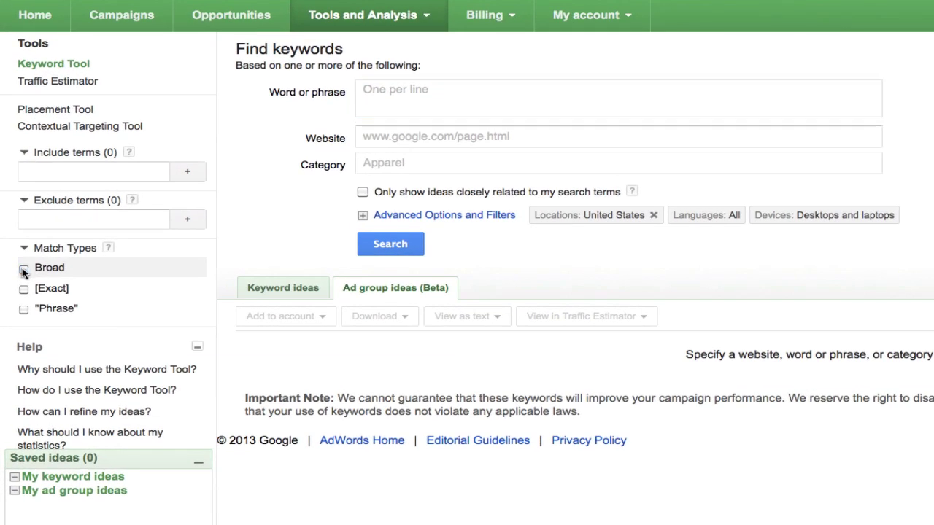
pyautogui.click(23, 289)
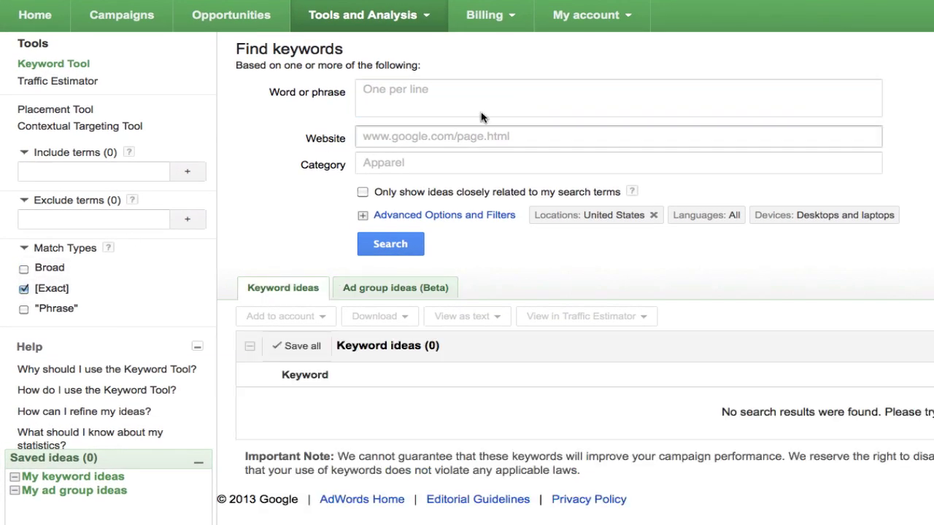
pyautogui.click(509, 96)
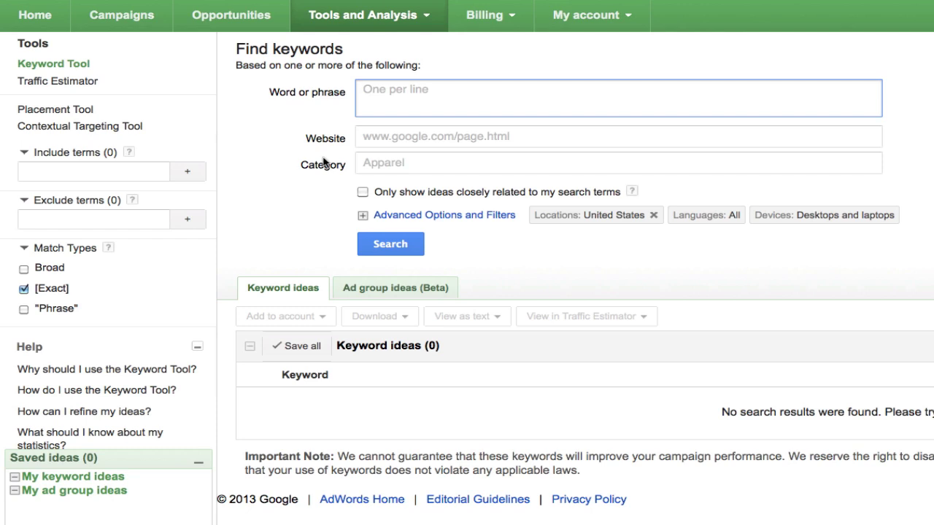
pyautogui.write('best credit card for airline miles')
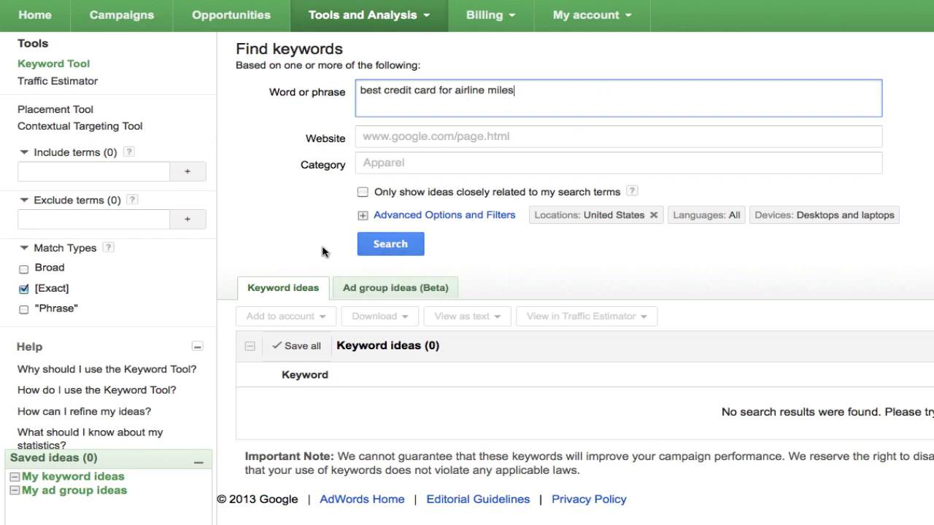
# - Search the exact-match phrase (1,600 monthly searches, High competition, $7.13 CPC) and show its keyword actions
pyautogui.click(402, 248)
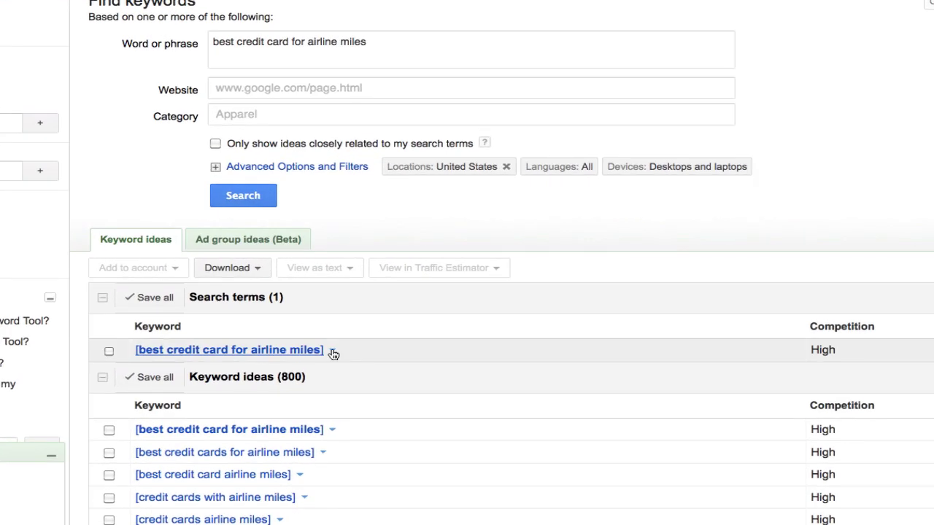
pyautogui.click(302, 311)
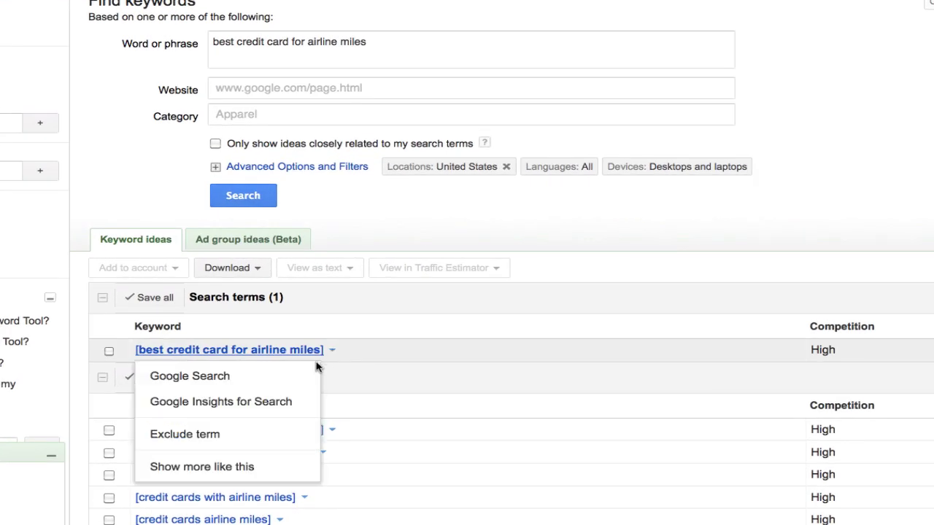
# - Google 'best credit card for airline miles' and note the roughly 2,090,000 results
pyautogui.click(190, 376)
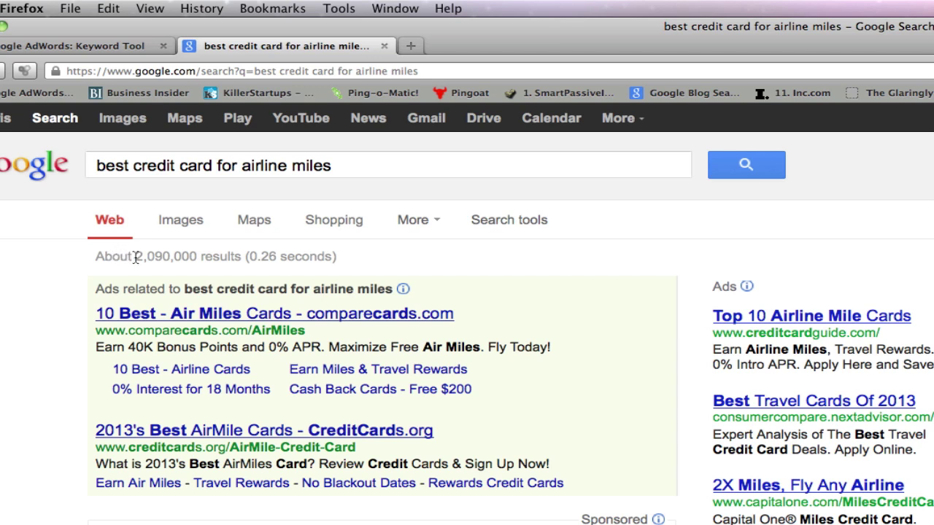
pyautogui.moveTo(136, 256); pyautogui.dragTo(241, 264)
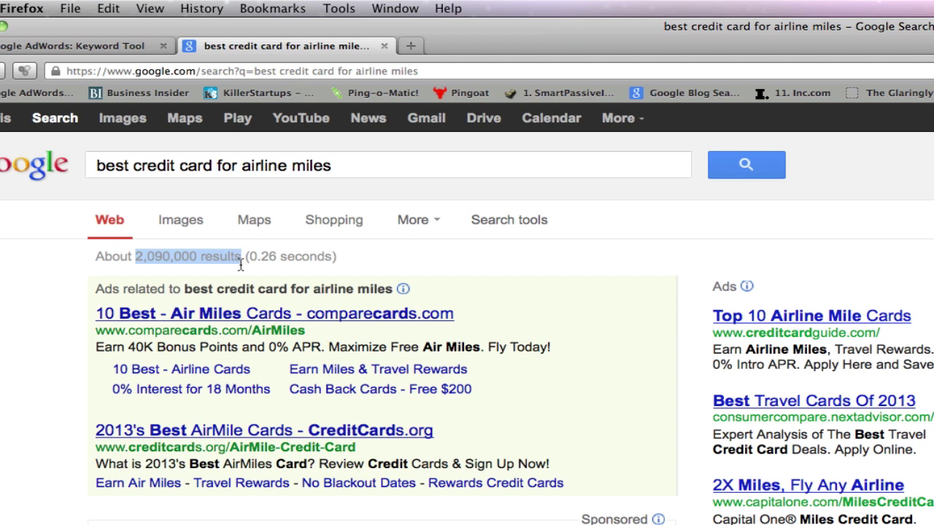
pyautogui.click(333, 170)
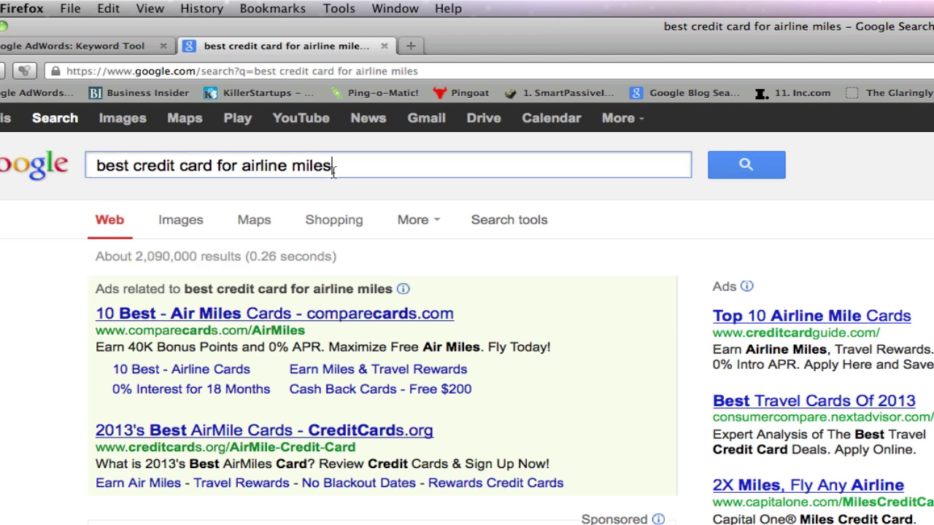
pyautogui.moveTo(333, 171); pyautogui.dragTo(77, 169)
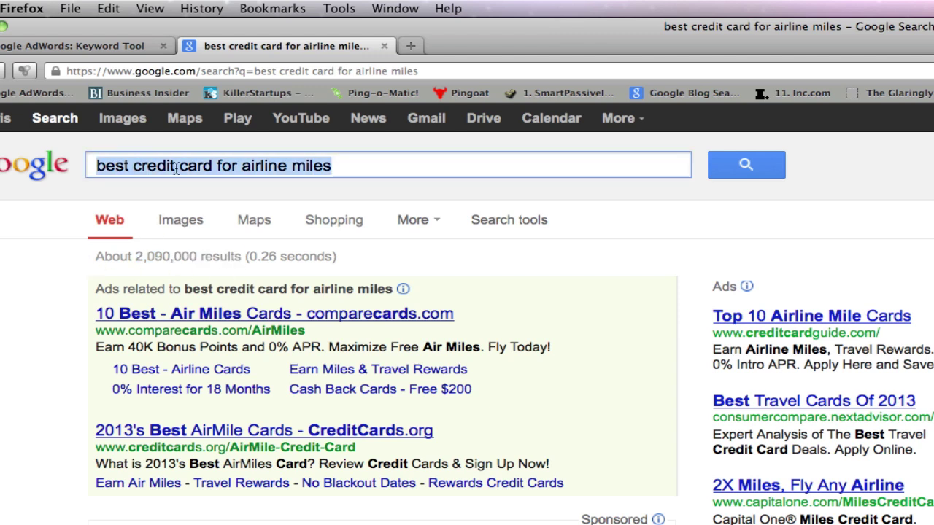
pyautogui.click(344, 166)
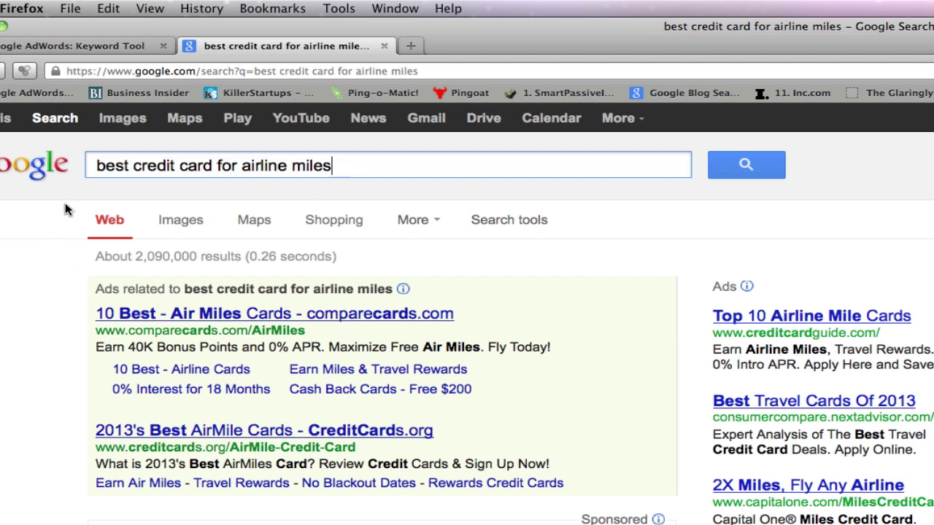
# - Wrap the query in double quotes and search, noting about 98,100 exact-phrase results
pyautogui.write('"')
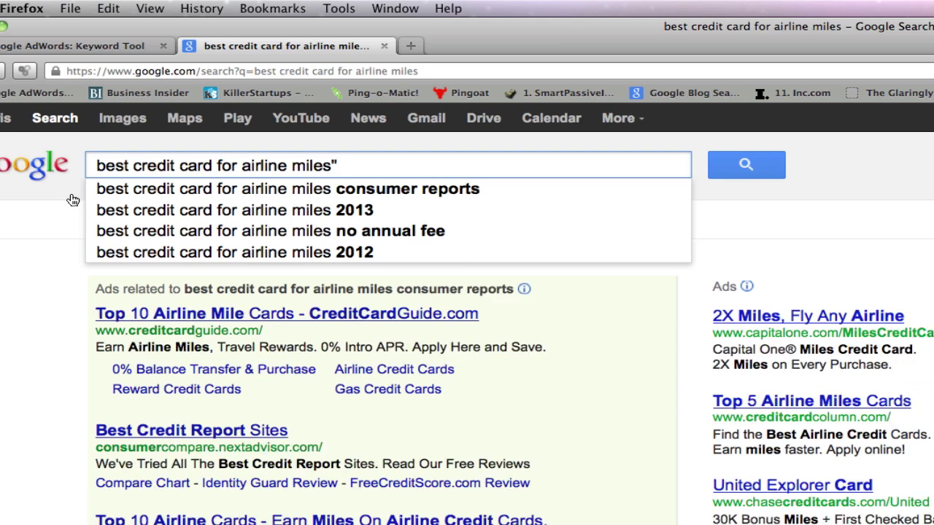
pyautogui.press('super+Left')
pyautogui.write('"')
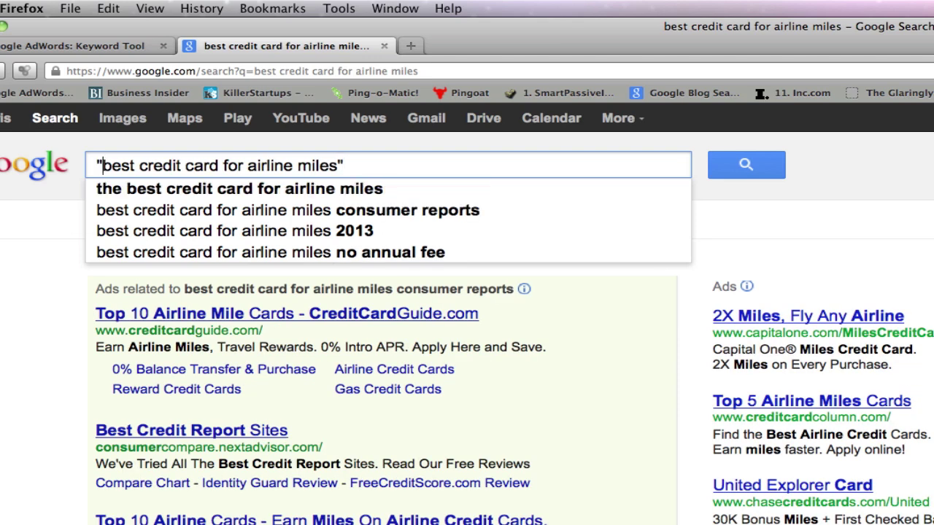
pyautogui.press('Return')
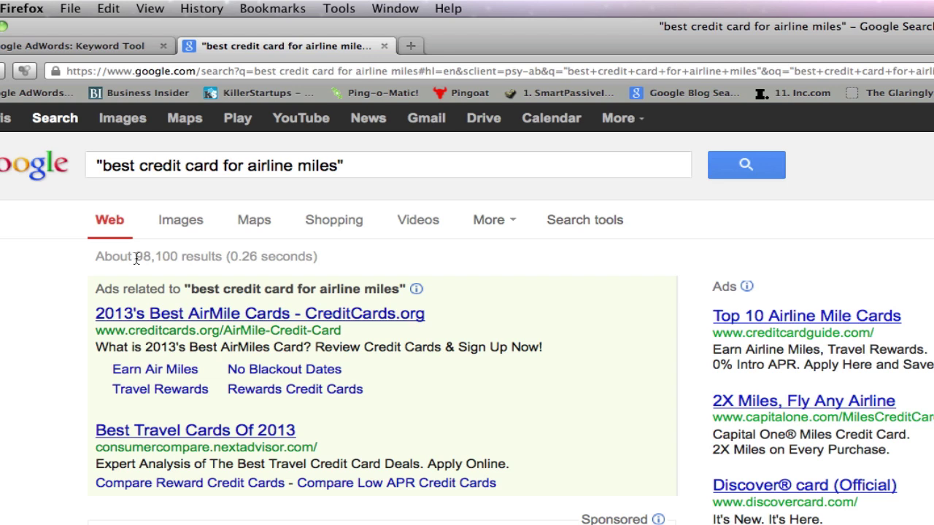
pyautogui.moveTo(135, 260); pyautogui.dragTo(182, 261)
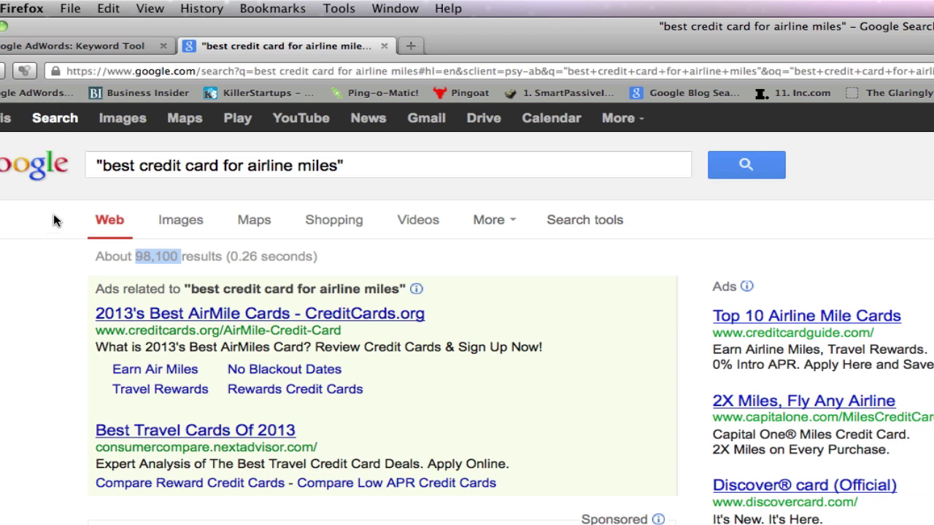
pyautogui.click(96, 167)
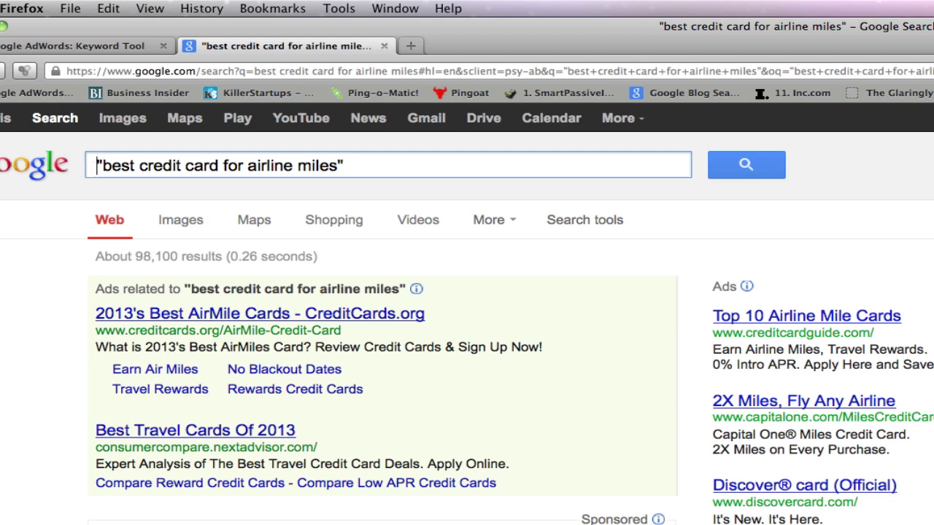
# - Prefix the quoted query with allintitle: and search, noting about 7,740 results
pyautogui.write('all')
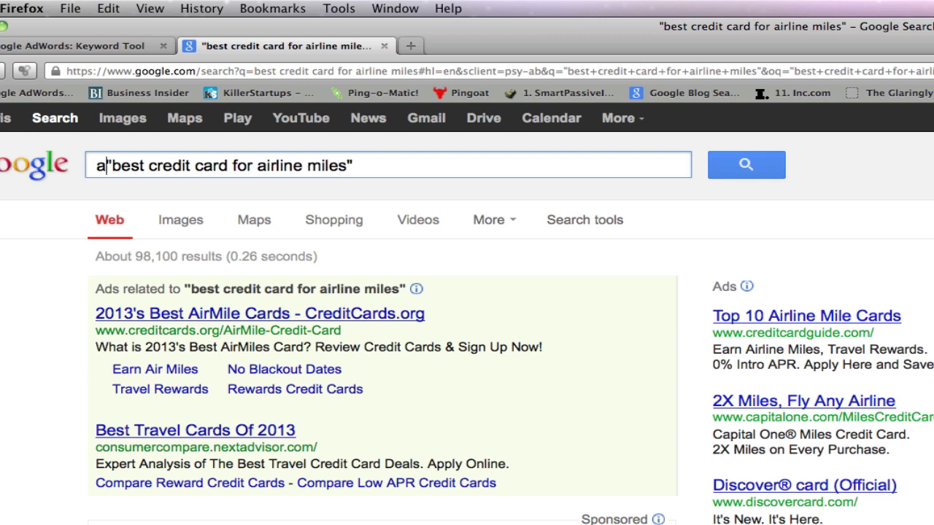
pyautogui.write('intitle:')
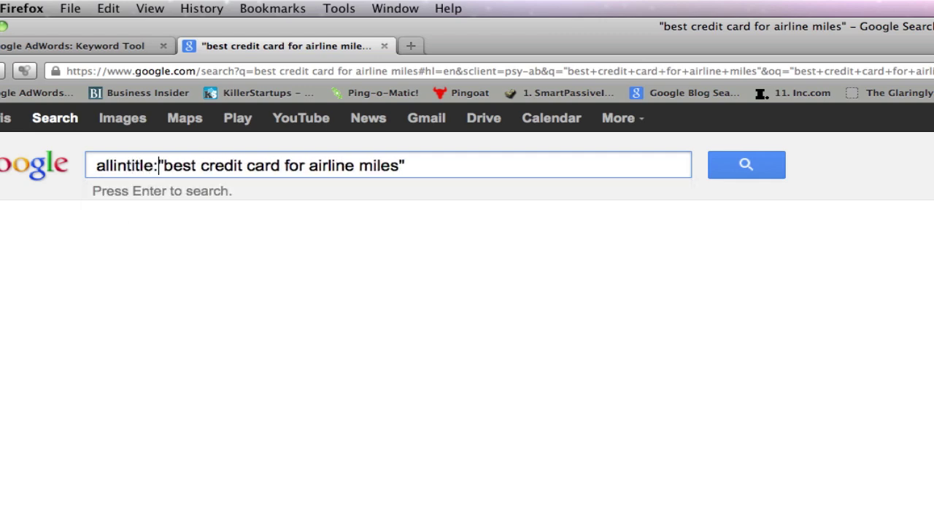
pyautogui.press('Return')
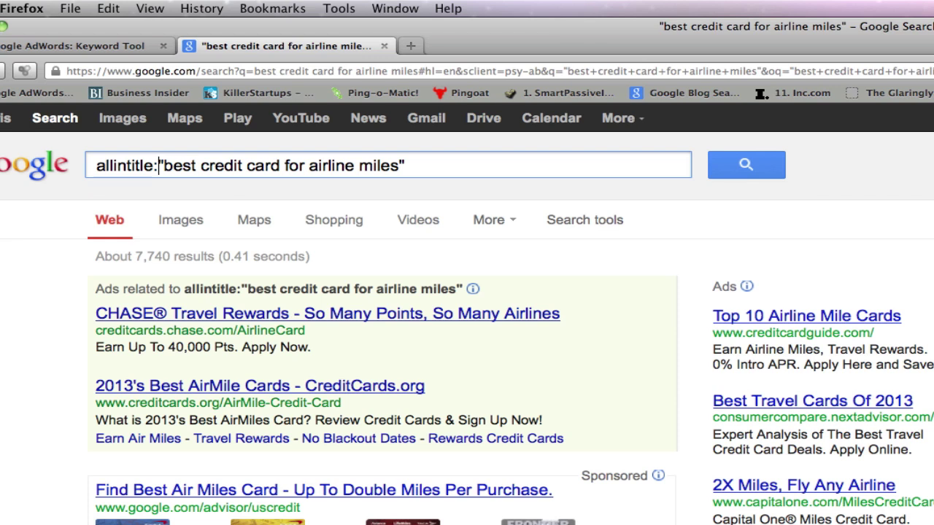
pyautogui.click(42, 244)
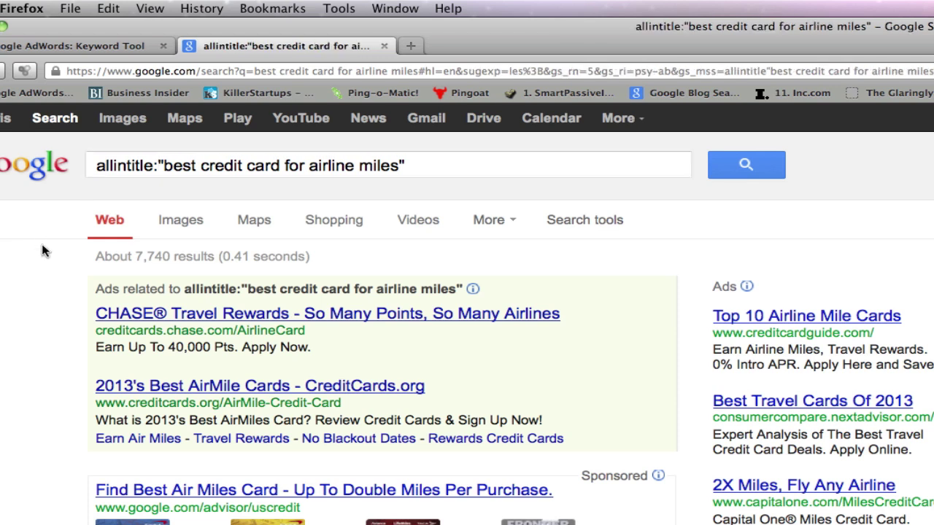
pyautogui.moveTo(136, 259); pyautogui.dragTo(174, 261)
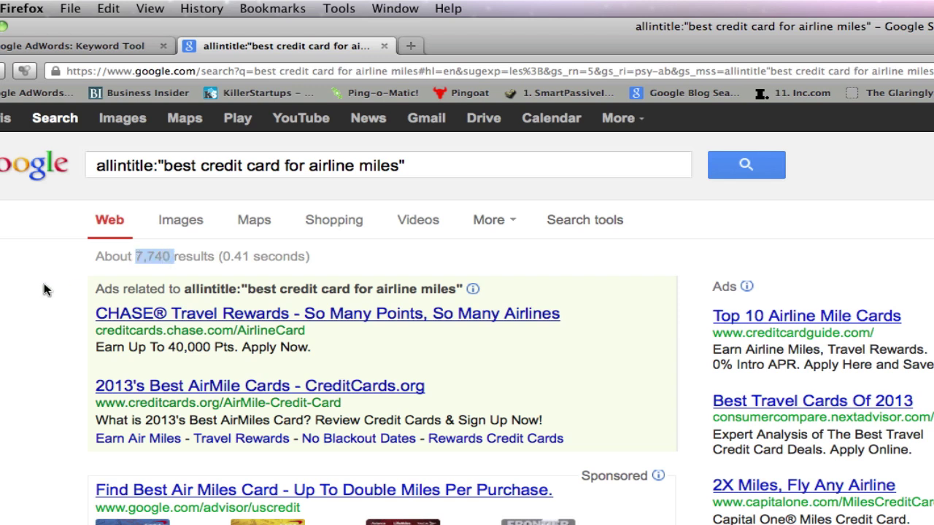
pyautogui.scroll(-1, 44, 284)
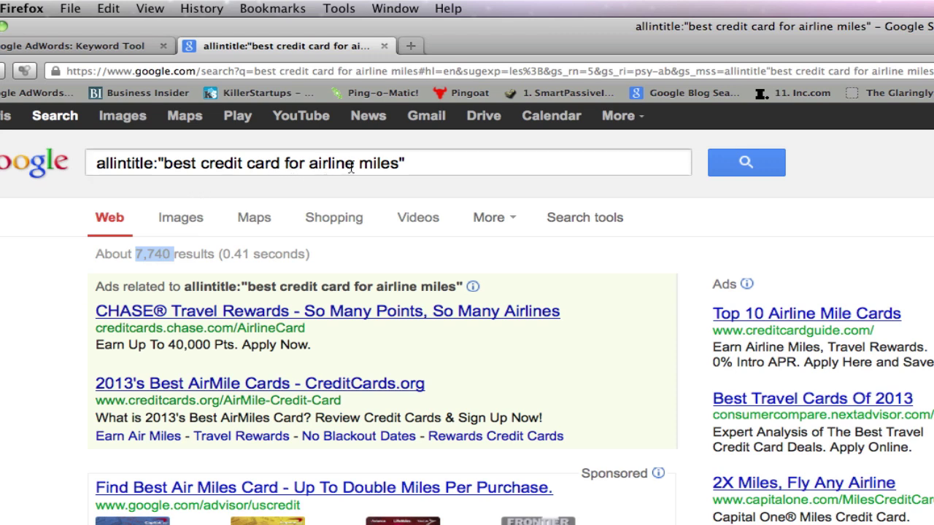
# - Change allintitle: to allinurl: and review about 4,860 results, including the farecompare address
pyautogui.click(153, 163)
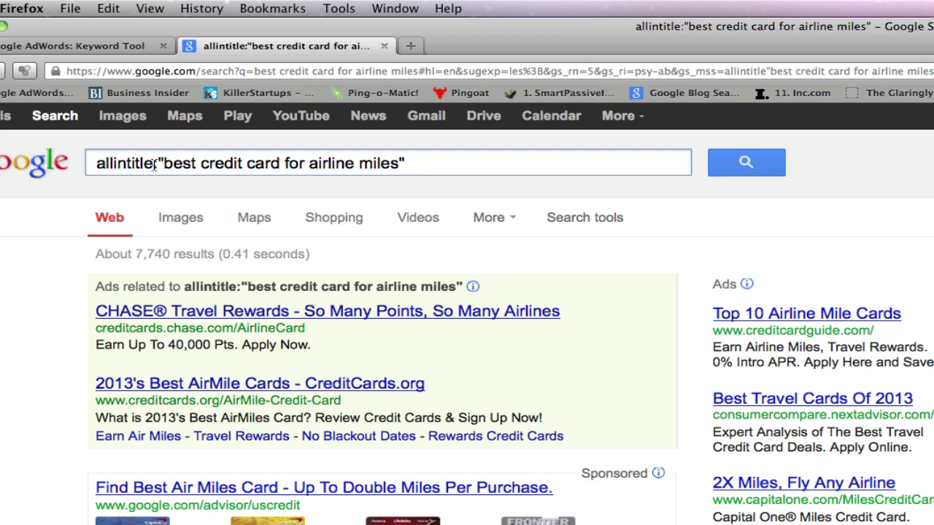
pyautogui.press('BackSpace')
pyautogui.press('BackSpace')
pyautogui.press('BackSpace')
pyautogui.press('BackSpace')
pyautogui.press('BackSpace')
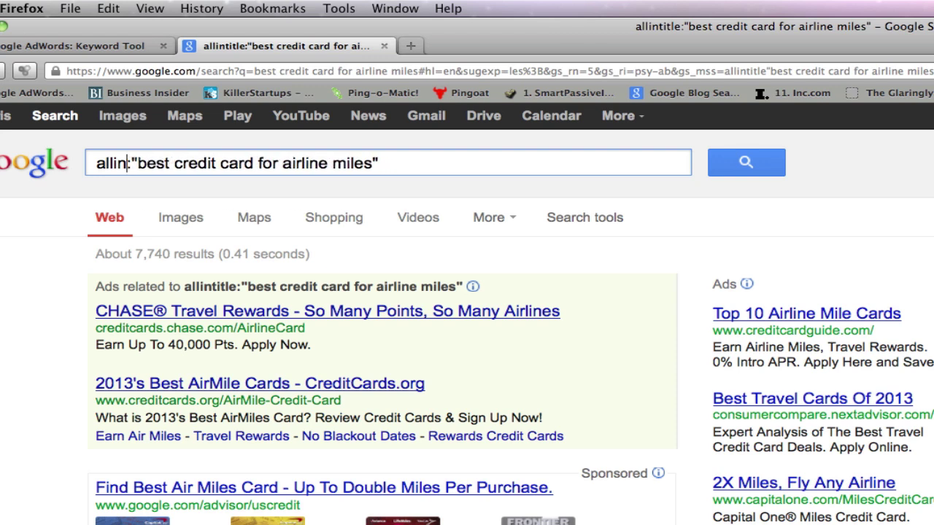
pyautogui.write('url')
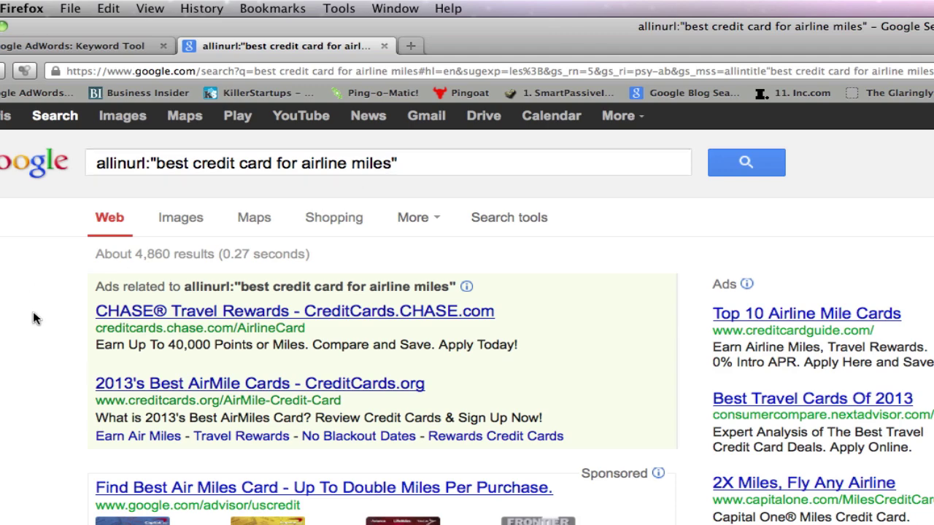
pyautogui.scroll(-3, 33, 316)
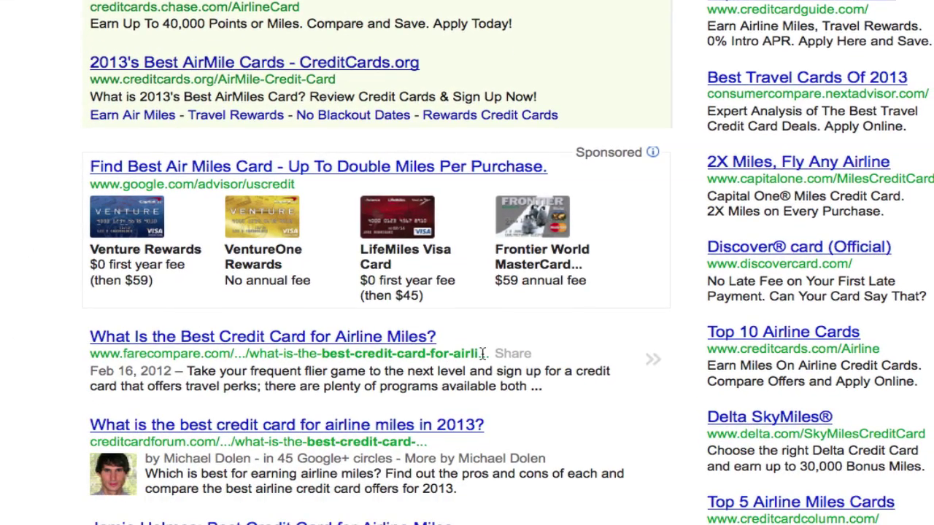
pyautogui.moveTo(481, 353); pyautogui.dragTo(417, 357)
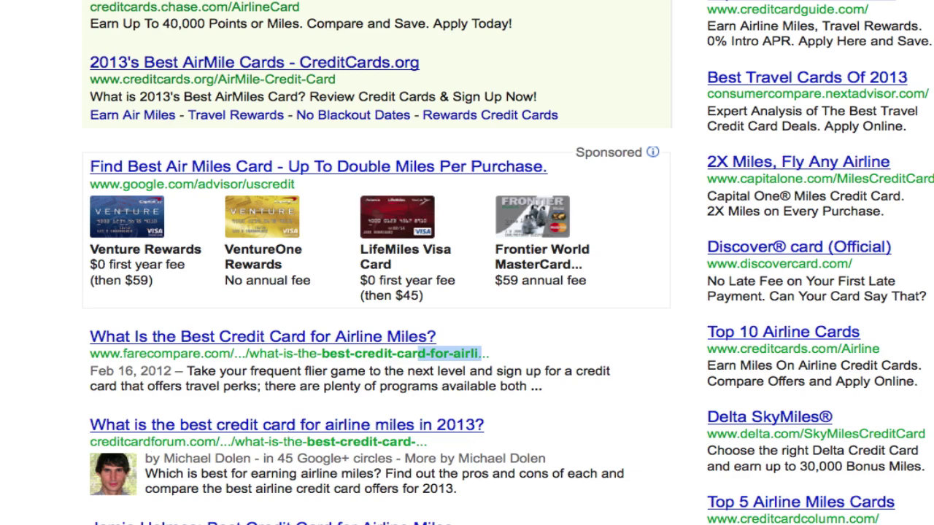
pyautogui.scroll(3, 2, 463)
pyautogui.scroll(1, 2, 474)
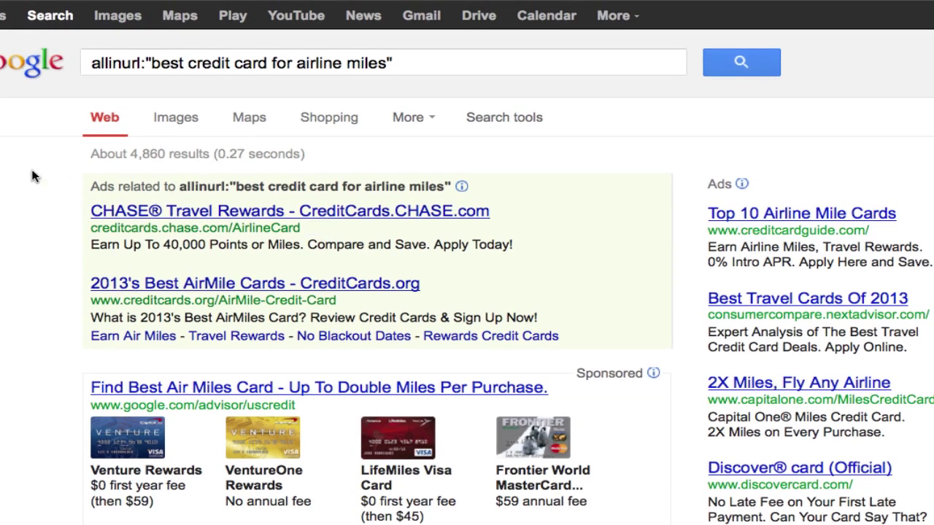